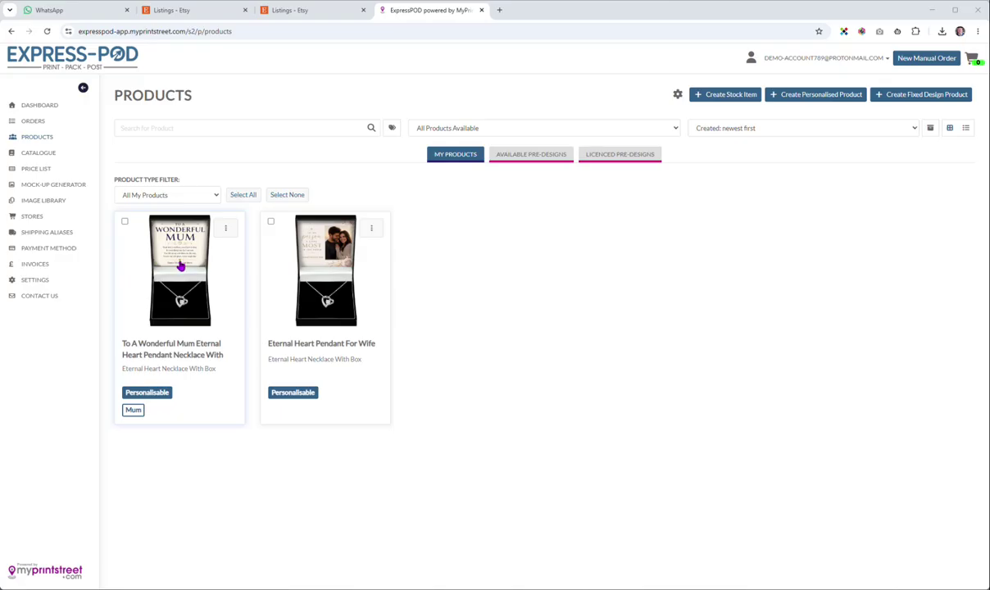
Start adding the To A Wonderful Mum necklace to the Etsy Demo Store, using the Eternal Heart Necklace variant.
click(225, 231)
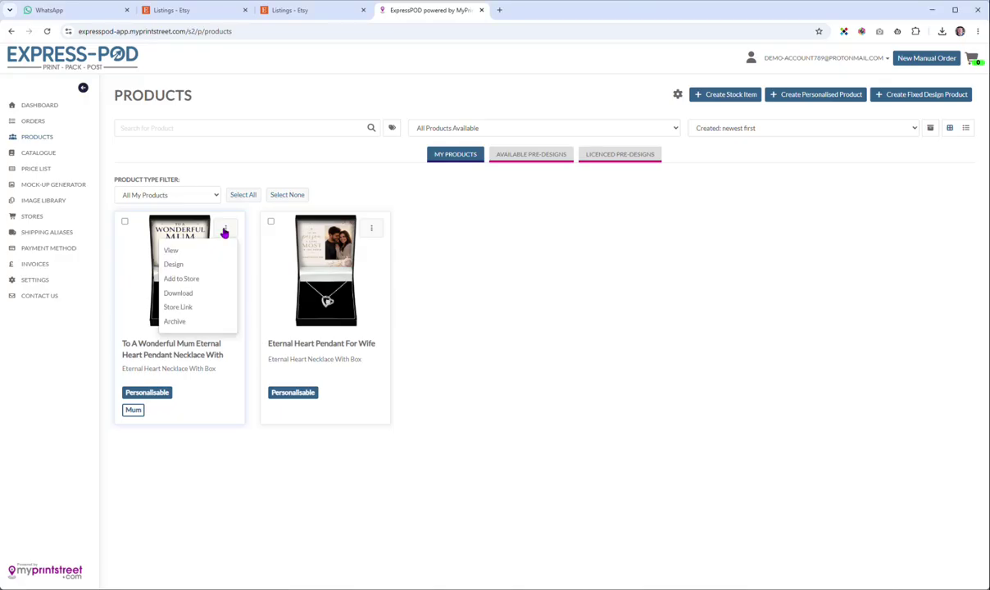
click(218, 281)
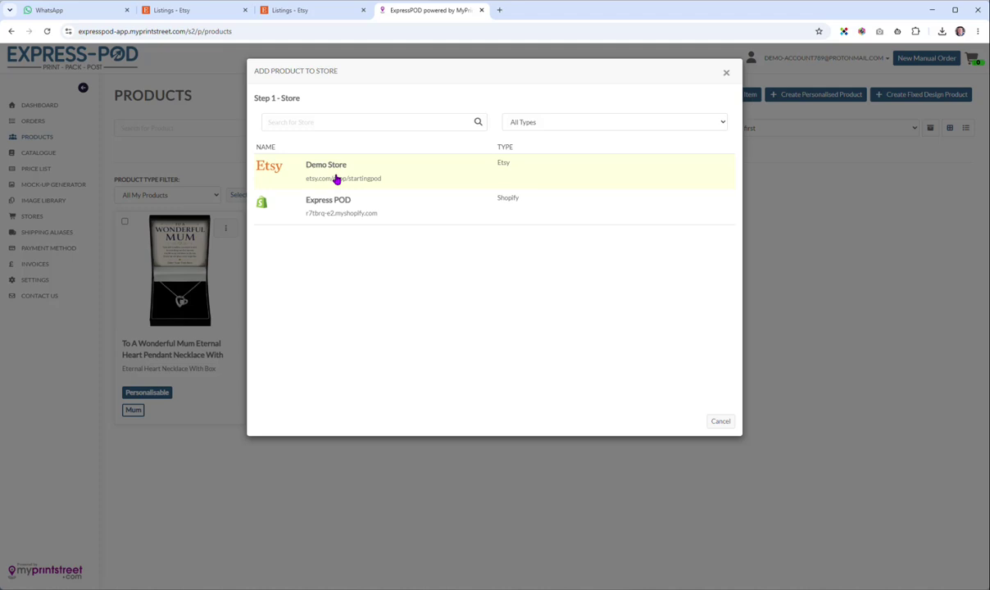
click(335, 179)
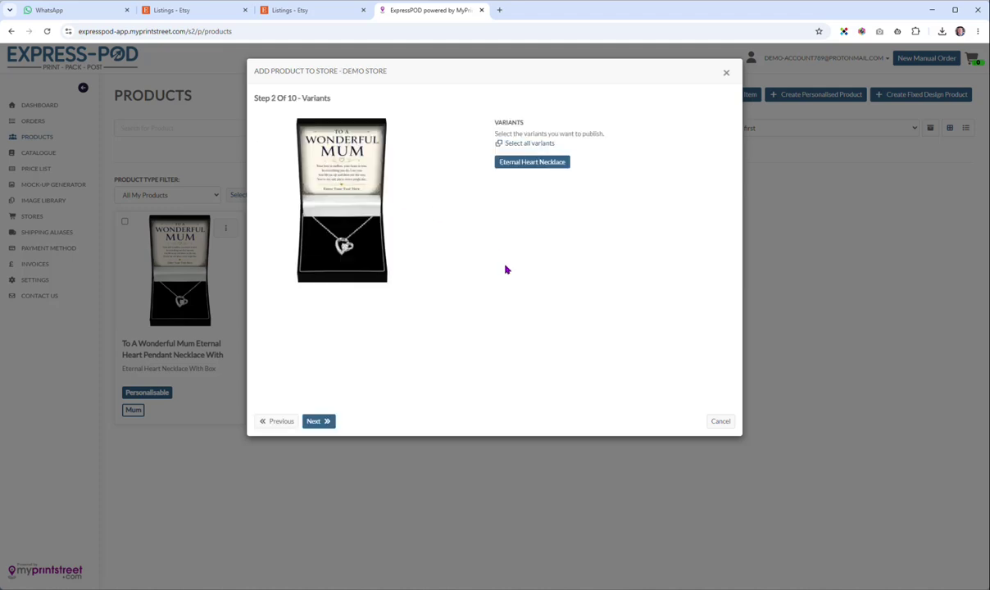
click(327, 423)
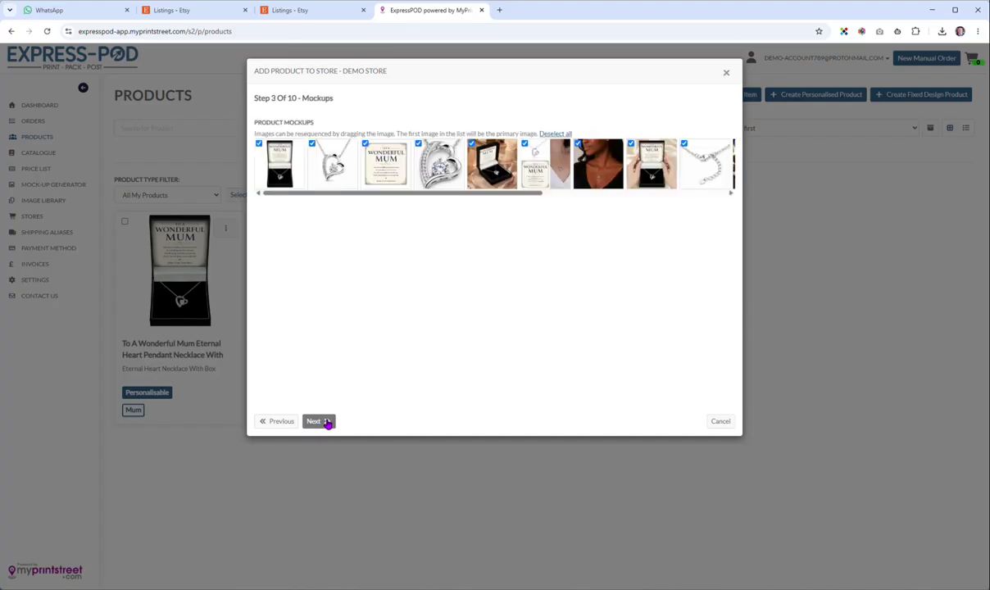
Make the boxed necklace mockup with the perfume and make-up brush background the primary image, and exclude the plain-background box mockup.
drag(417, 197, 613, 197)
drag(699, 162, 277, 167)
click(312, 144)
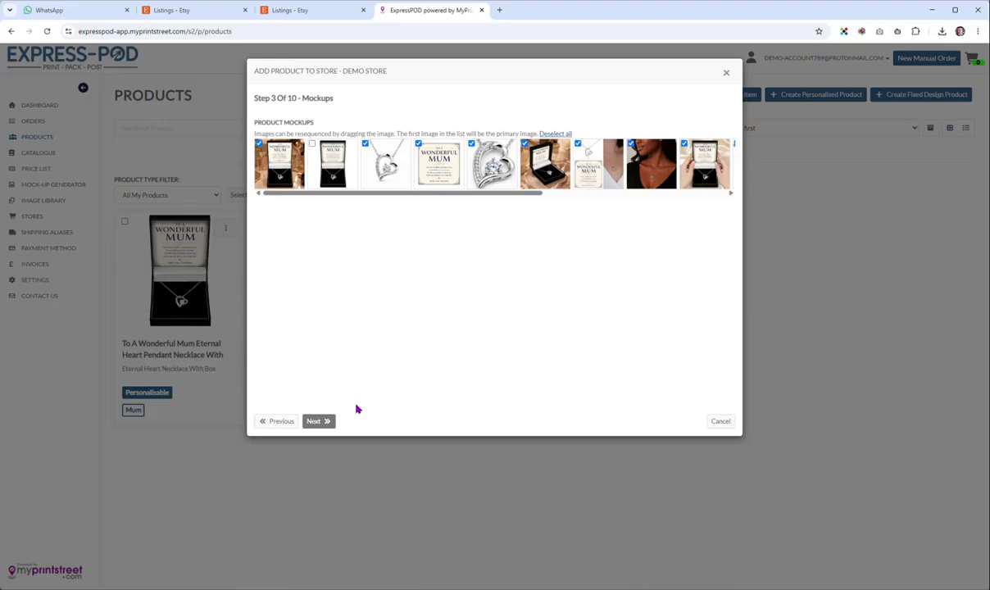
click(317, 421)
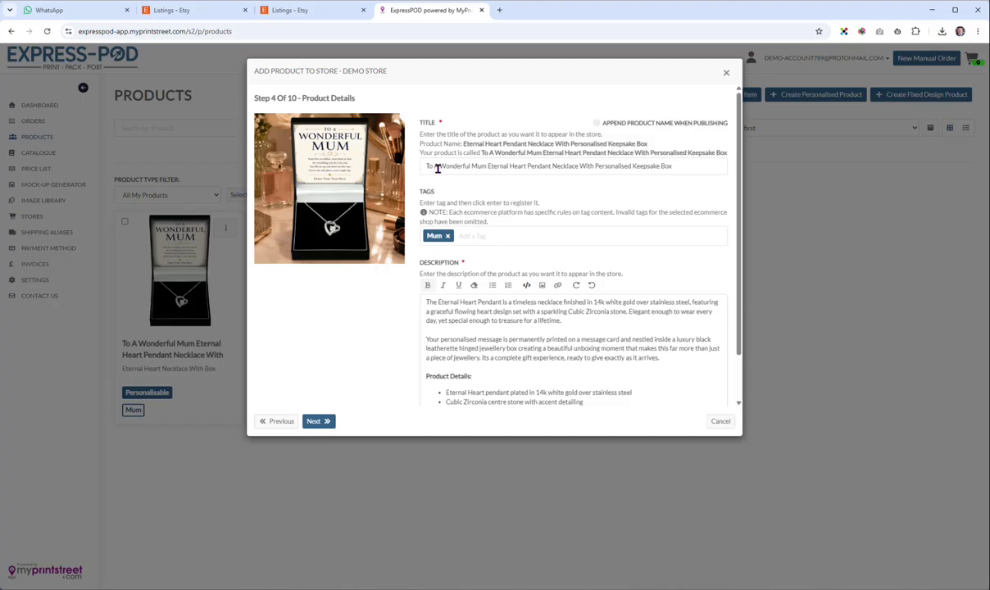
Check the product title and accept the prefilled title, tag and description for the listing.
triple_click(688, 166)
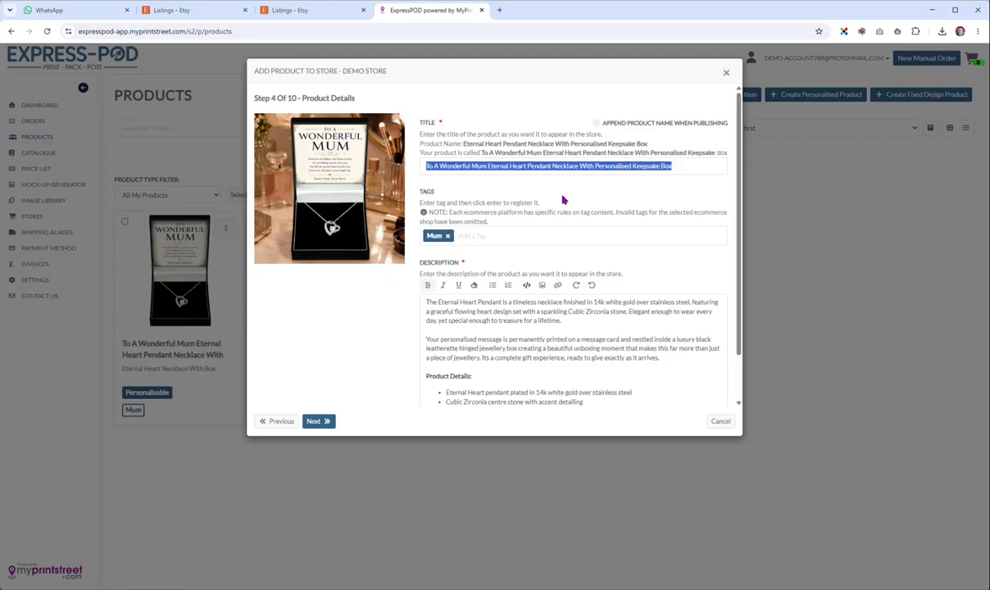
click(632, 199)
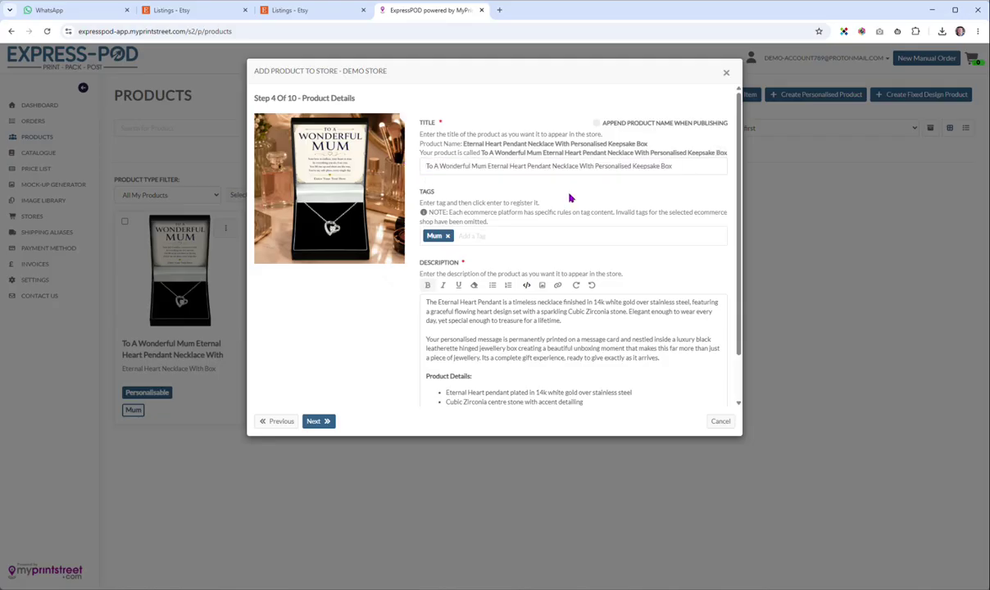
click(319, 422)
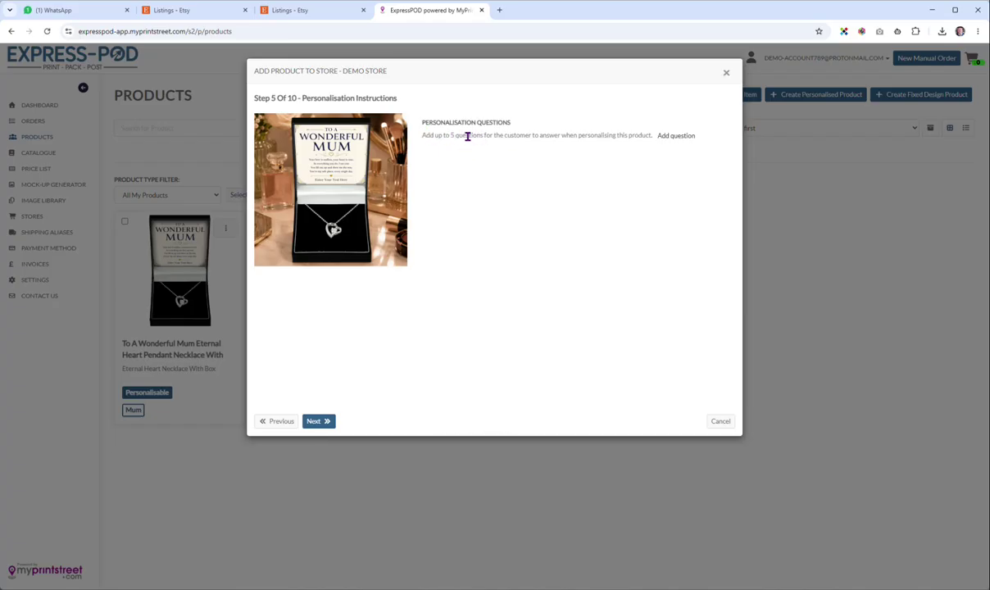
Add a required text input question labelled "Enter Your Text" with instructions "Enter up to 35 characters" and a 35-character maximum.
click(673, 137)
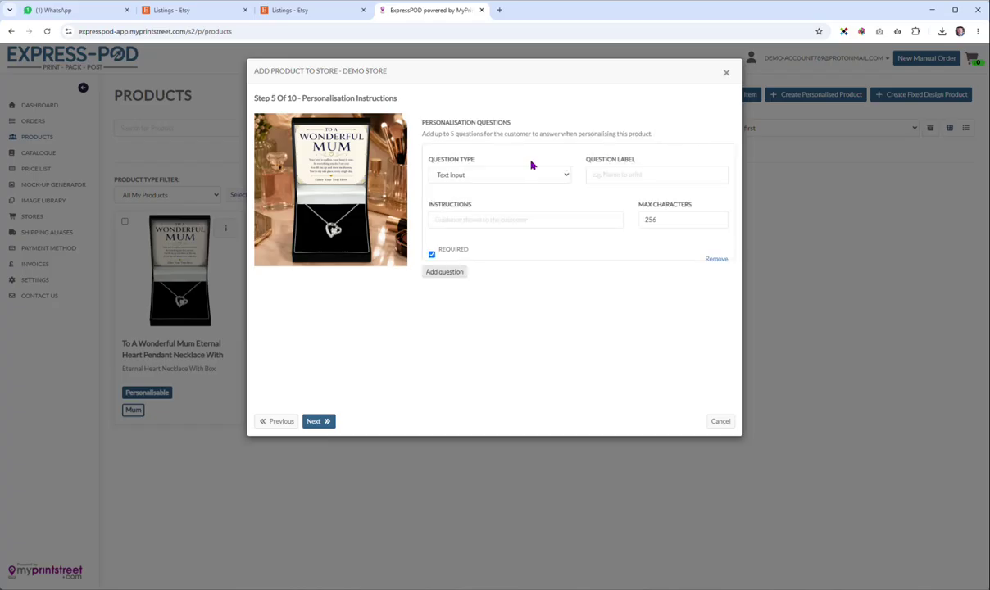
click(608, 173)
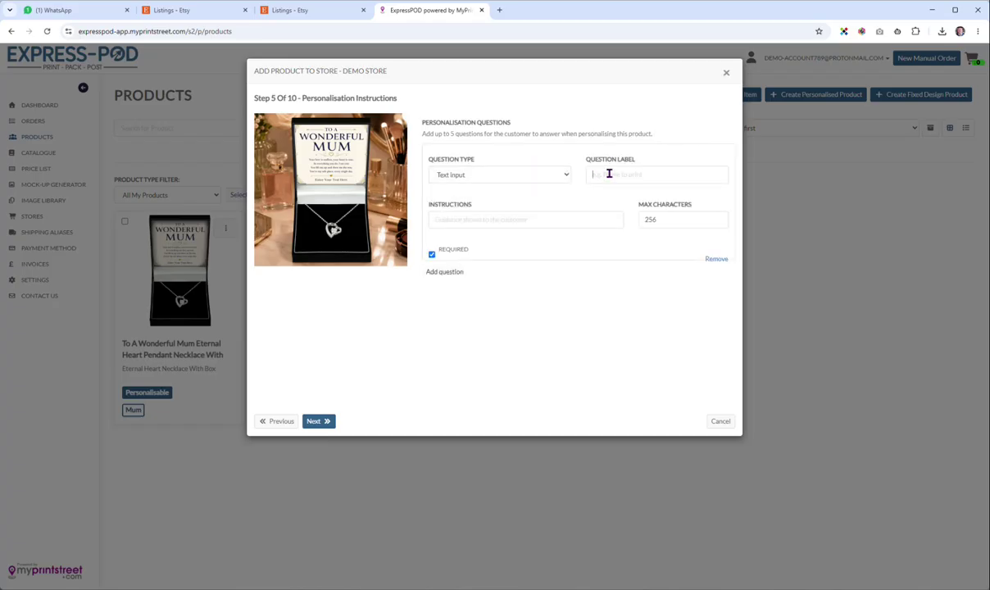
text(Enter Your Text)
click(529, 221)
text(Enter up to 35 char)
double_click(471, 219)
double_click(649, 221)
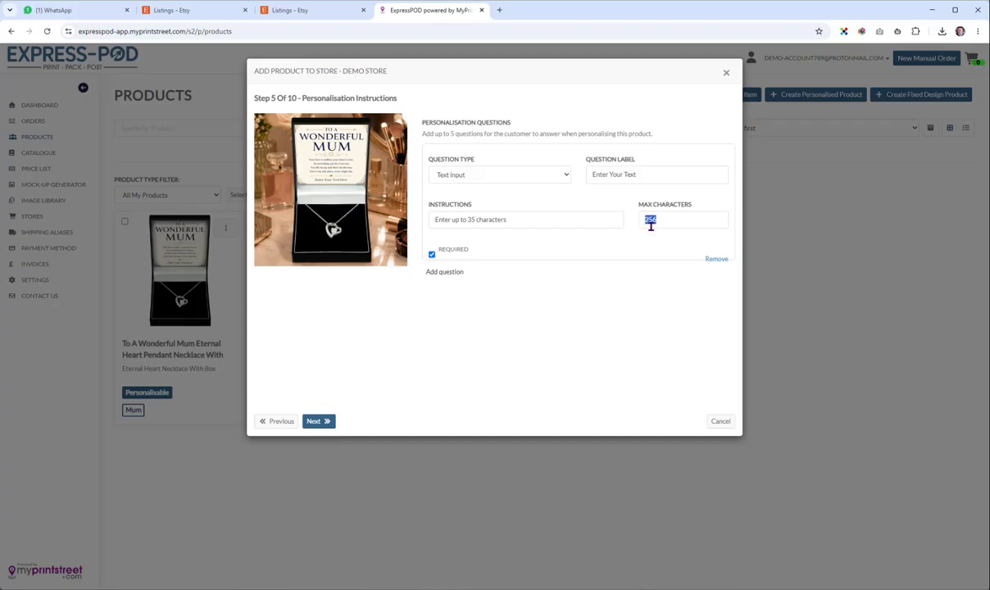
text(35)
click(326, 427)
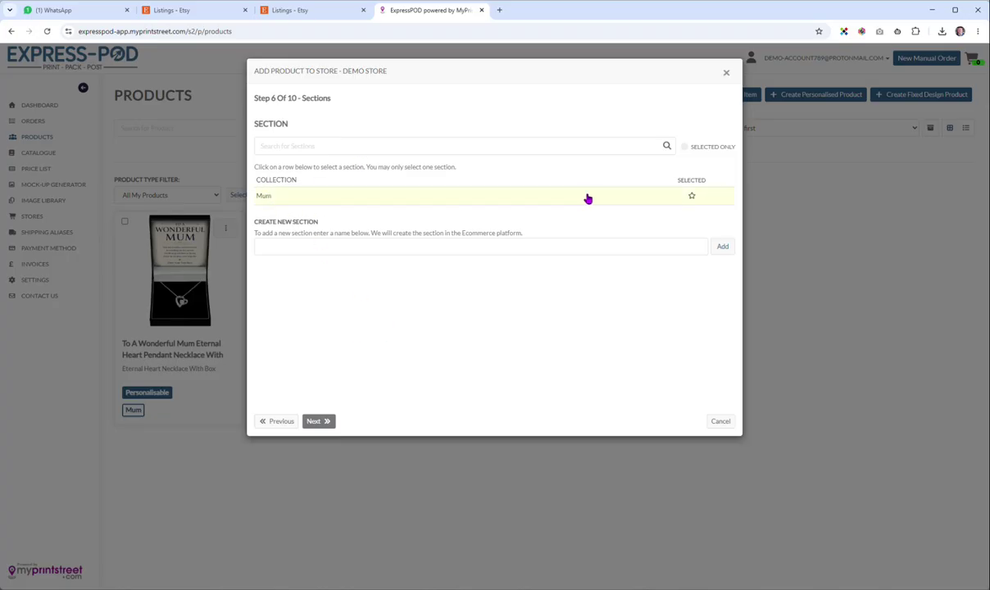
Assign the product to the Mum section and search for Necklaces to select the Jewelry Necklaces category.
click(692, 198)
click(320, 422)
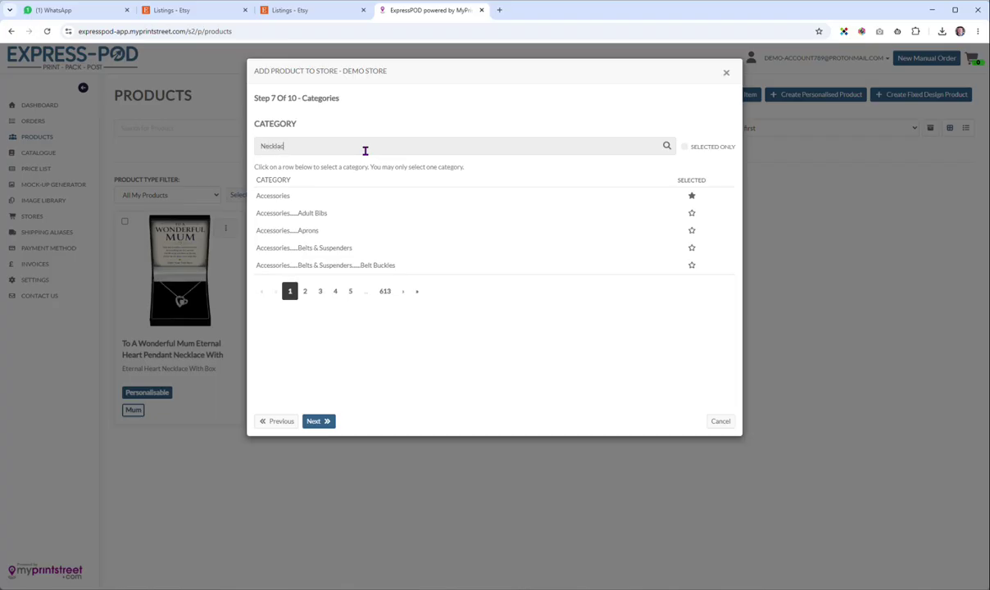
click(666, 146)
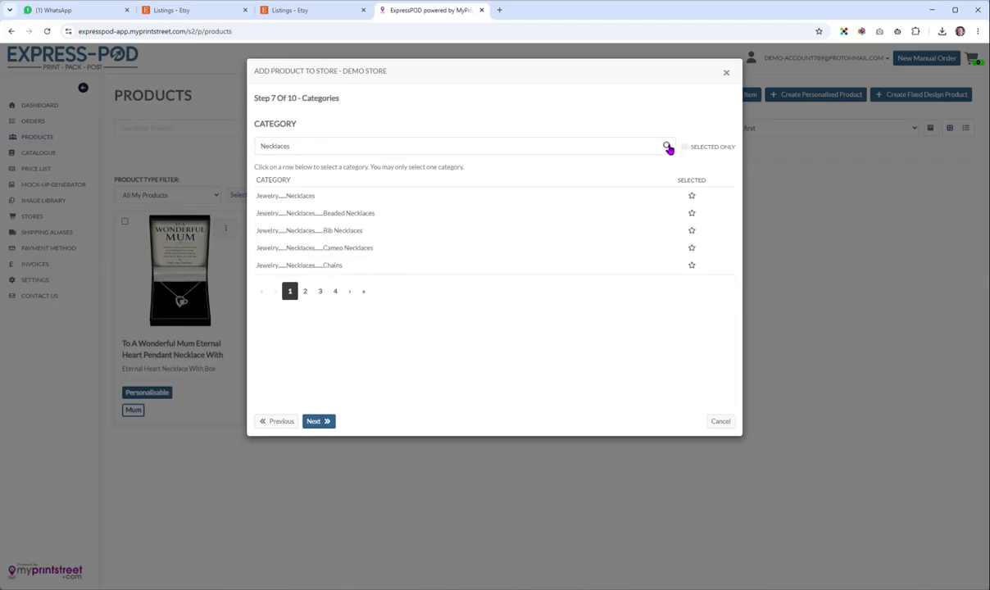
click(310, 199)
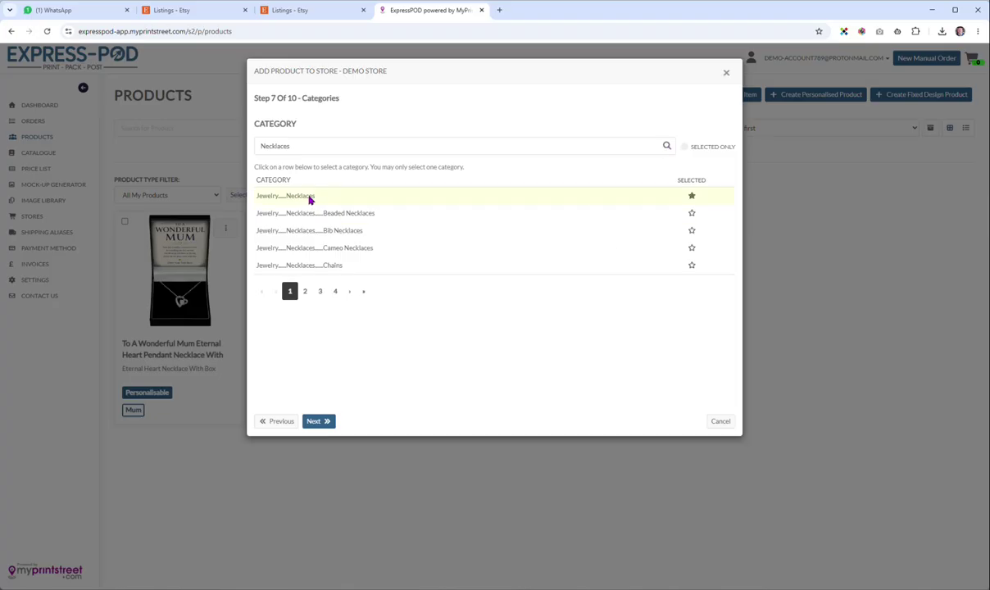
click(317, 423)
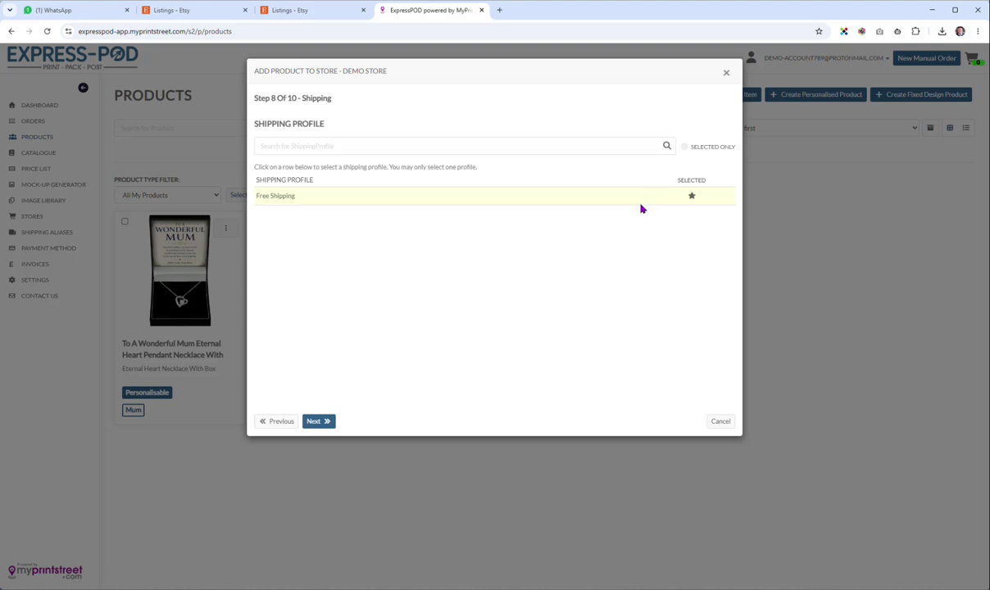
Accept the Free Shipping profile and select Box Printer as the production partner.
click(330, 423)
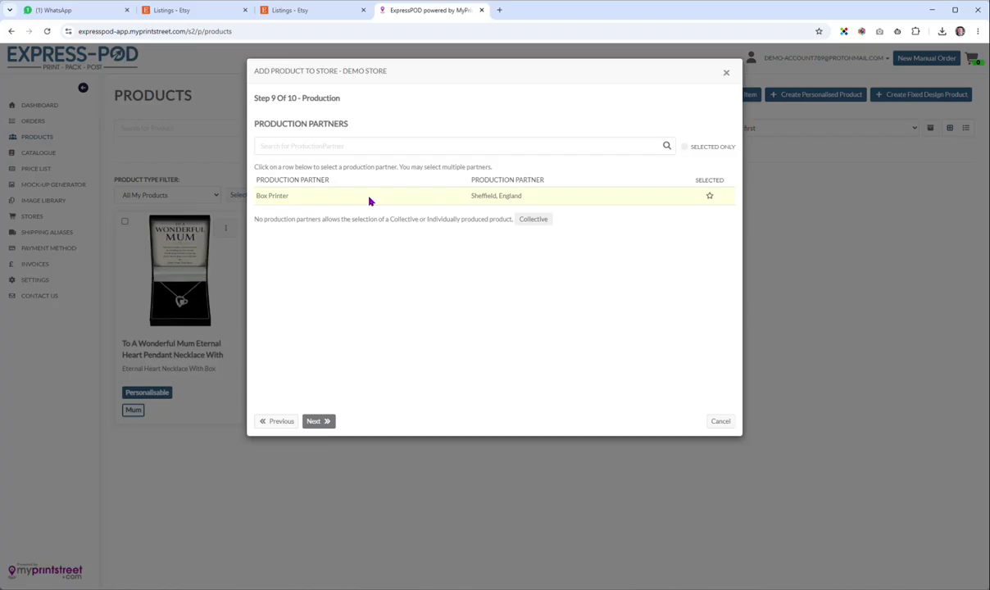
click(710, 196)
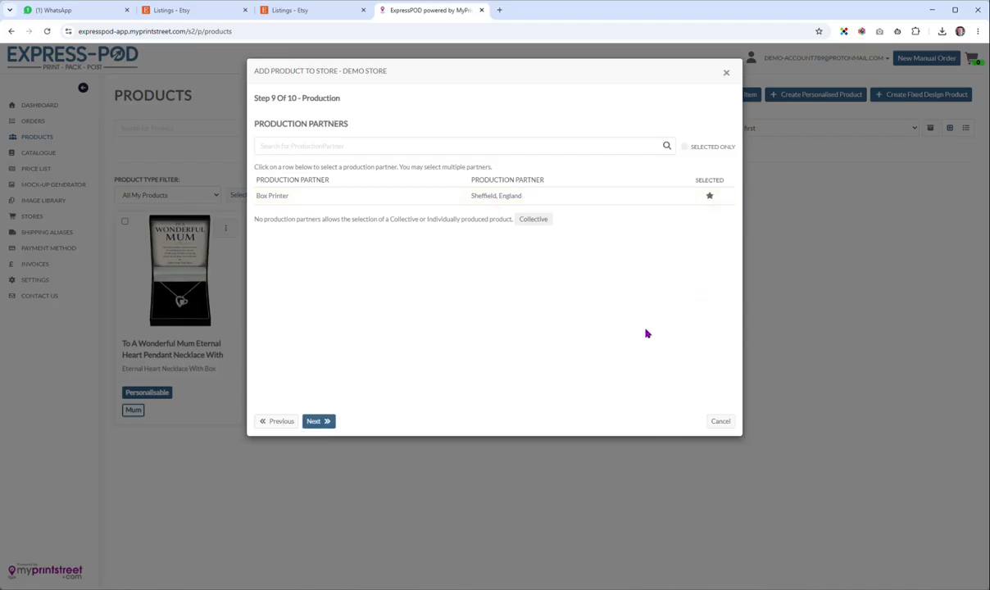
click(327, 421)
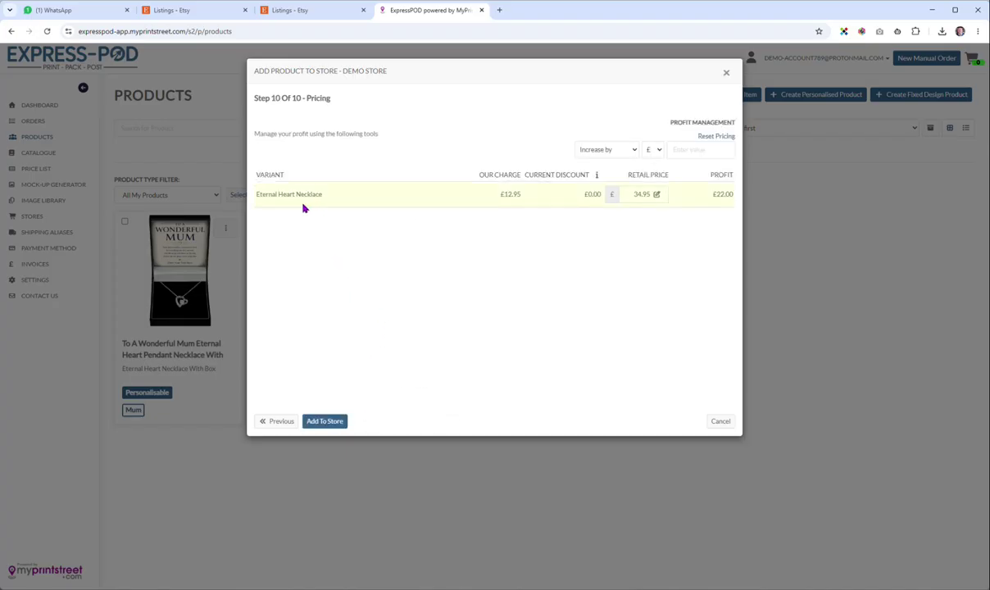
Check the Eternal Heart Necklace's charge and retail price, then add the product to the store and close the wizard.
drag(500, 195, 520, 199)
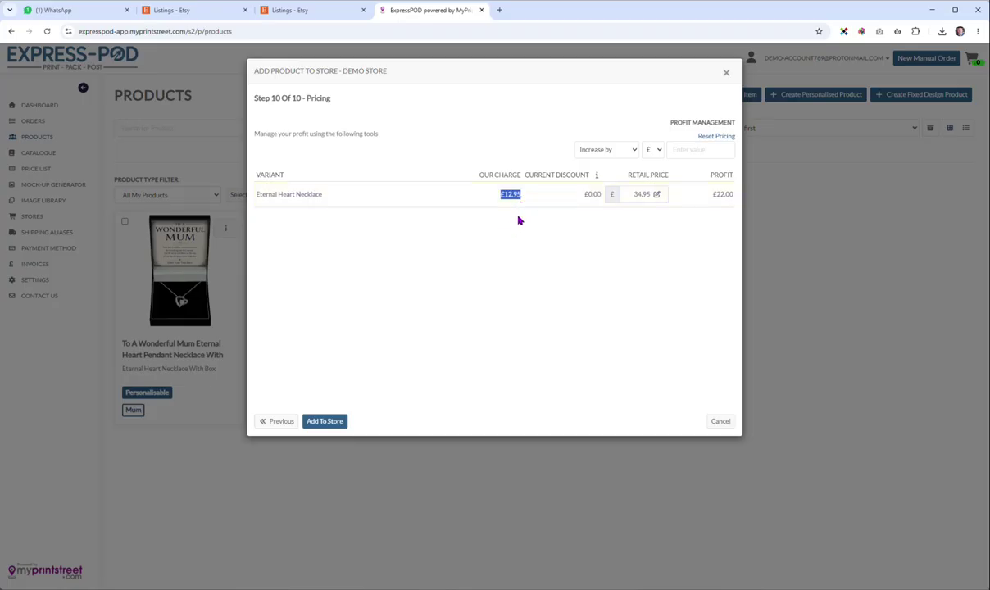
click(567, 242)
click(324, 425)
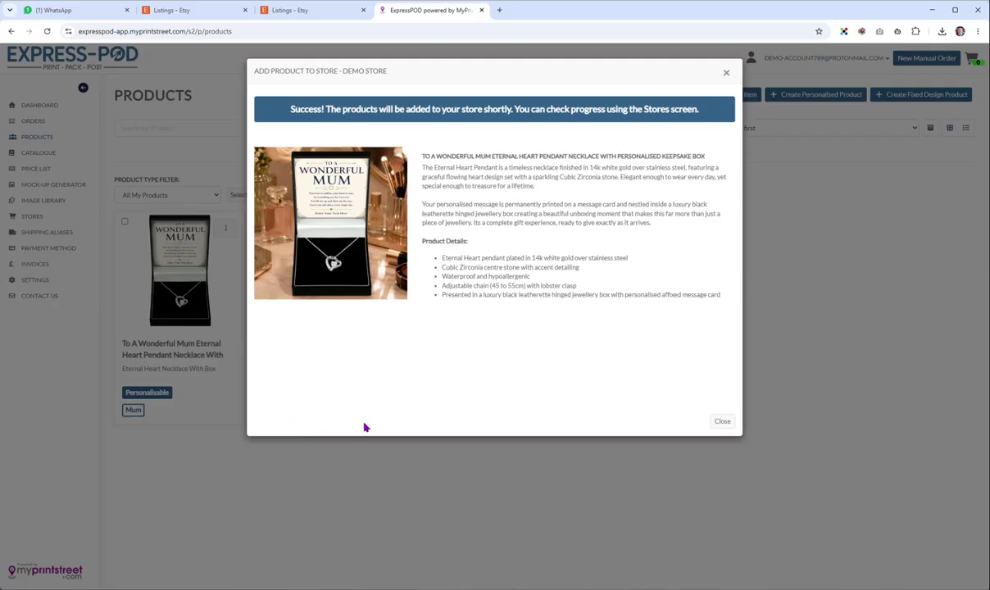
click(722, 422)
Switch to the Etsy draft listings and open the To A Wonderful Mum necklace draft for editing.
key(ctrl+shift+Tab)
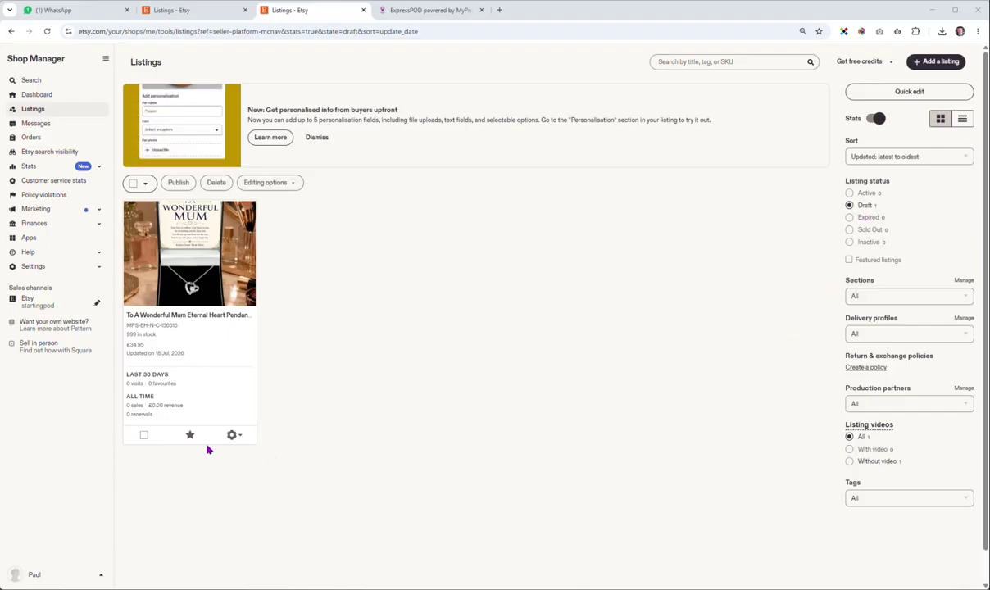
click(199, 336)
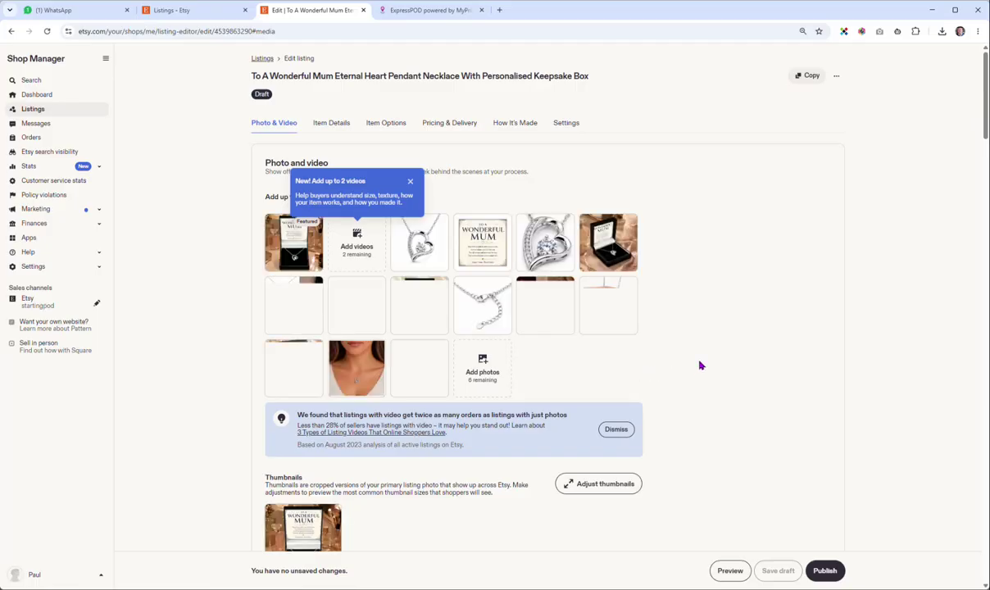
Examine the draft's photos, title, description, variation price and quantity, custom text option and tags, dismissing the personalisation tip.
scroll(700, 365, down, 5)
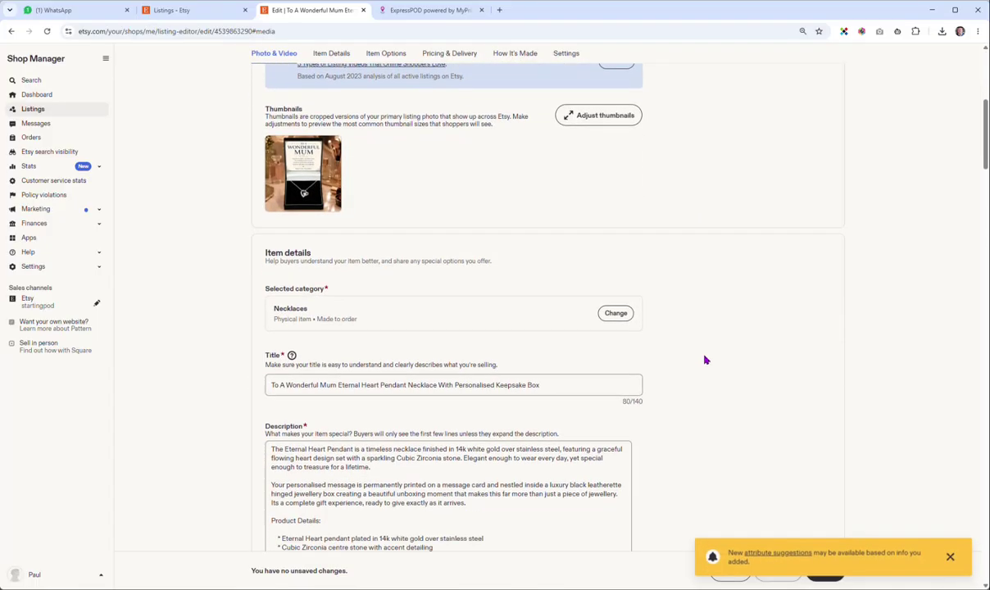
scroll(705, 360, down, 2)
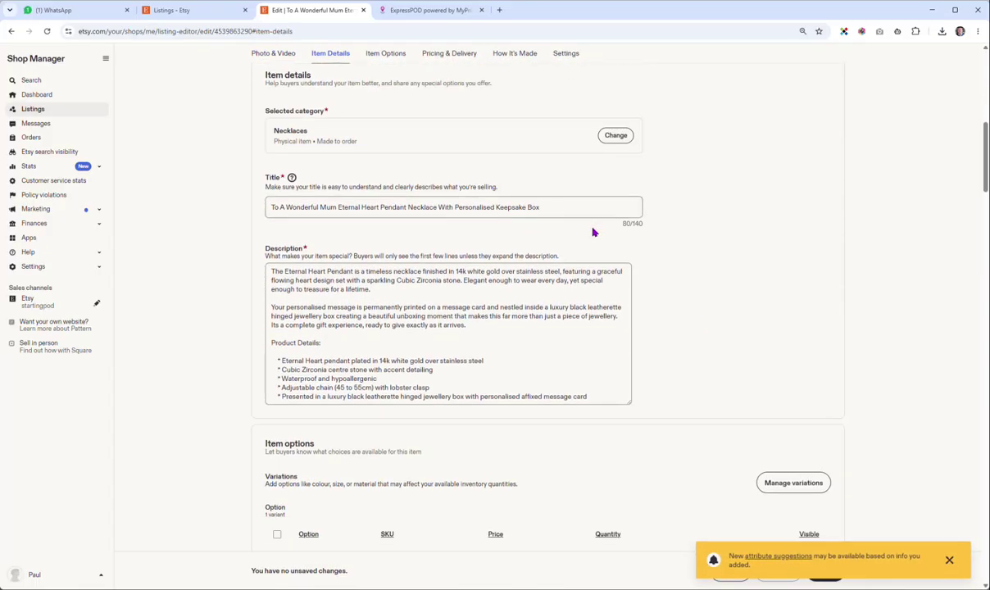
scroll(597, 237, down, 4)
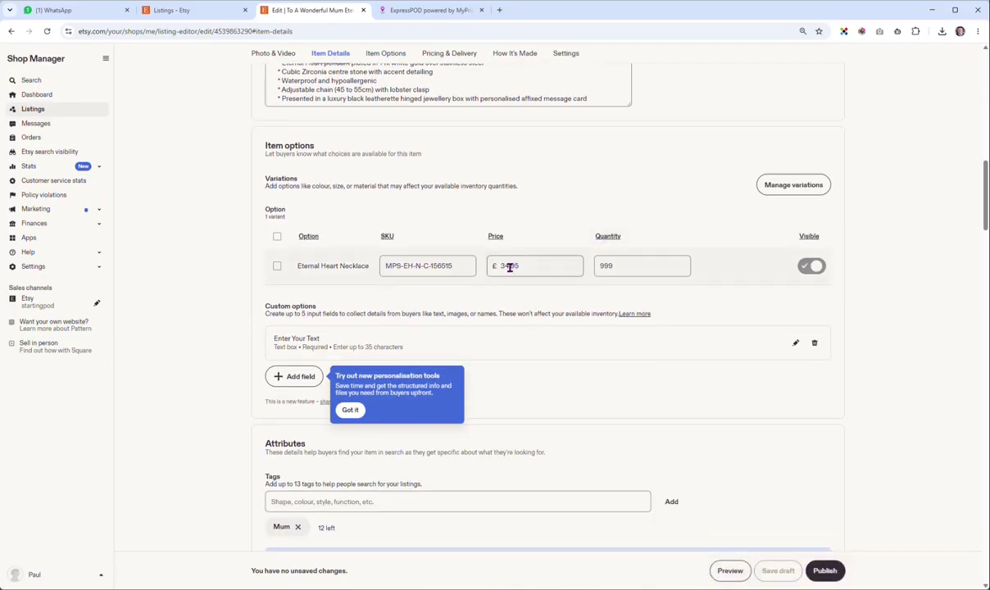
click(635, 266)
click(350, 409)
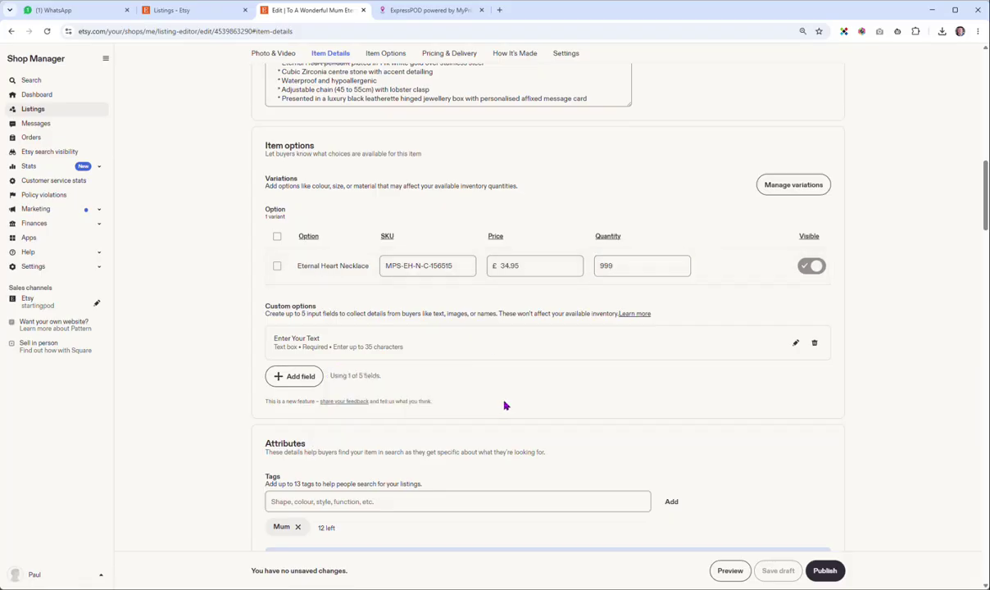
scroll(475, 402, down, 1)
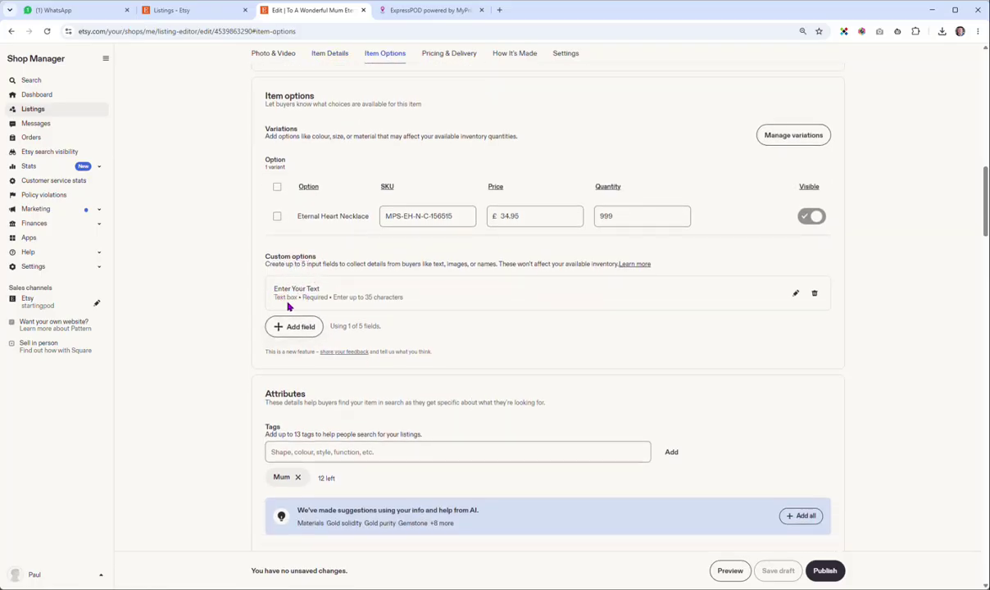
scroll(438, 326, down, 1)
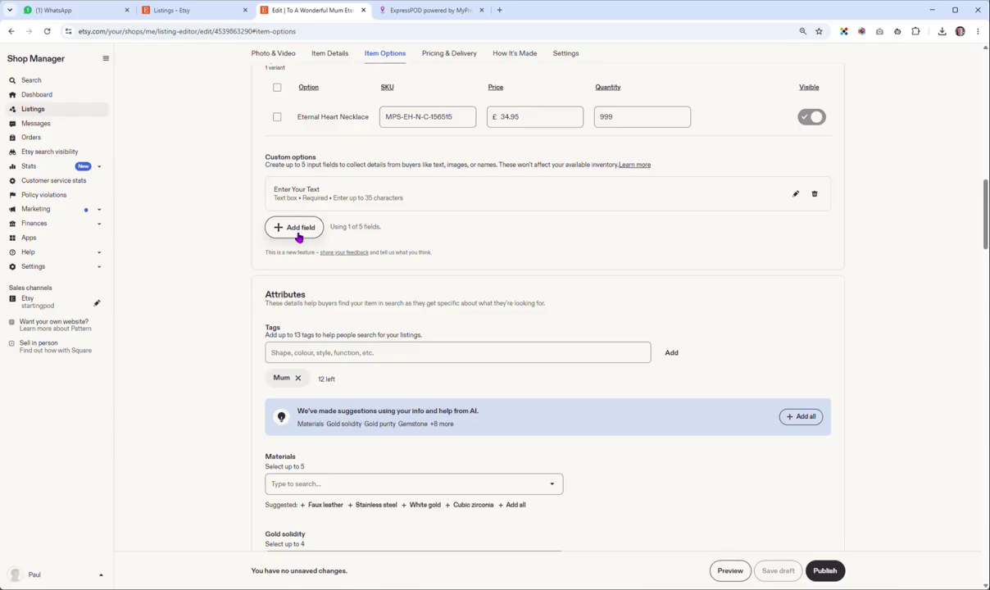
scroll(460, 273, down, 3)
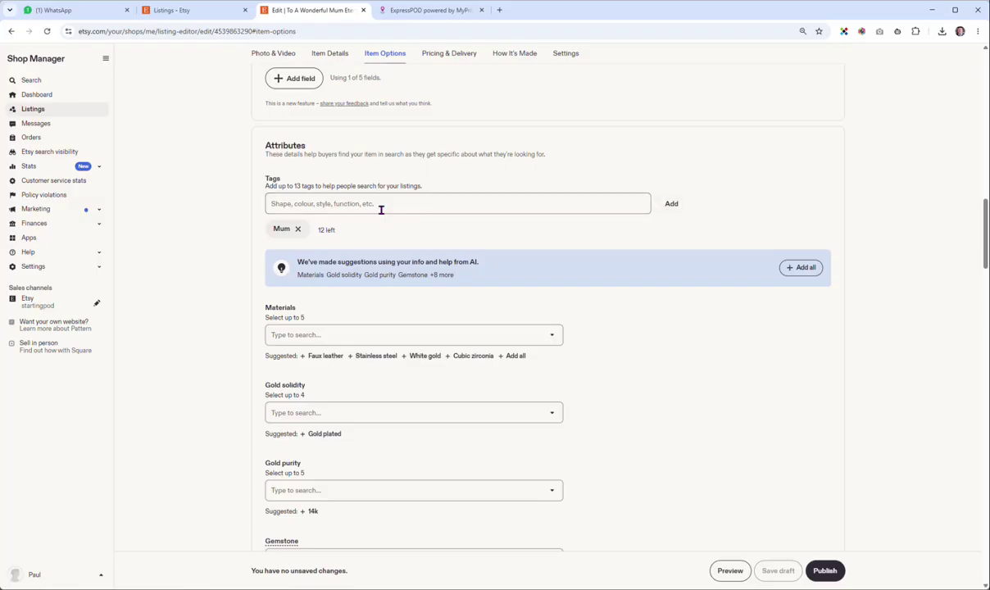
Set the listing's gold solidity attribute to Gold plated.
scroll(652, 335, down, 2)
scroll(660, 330, down, 1)
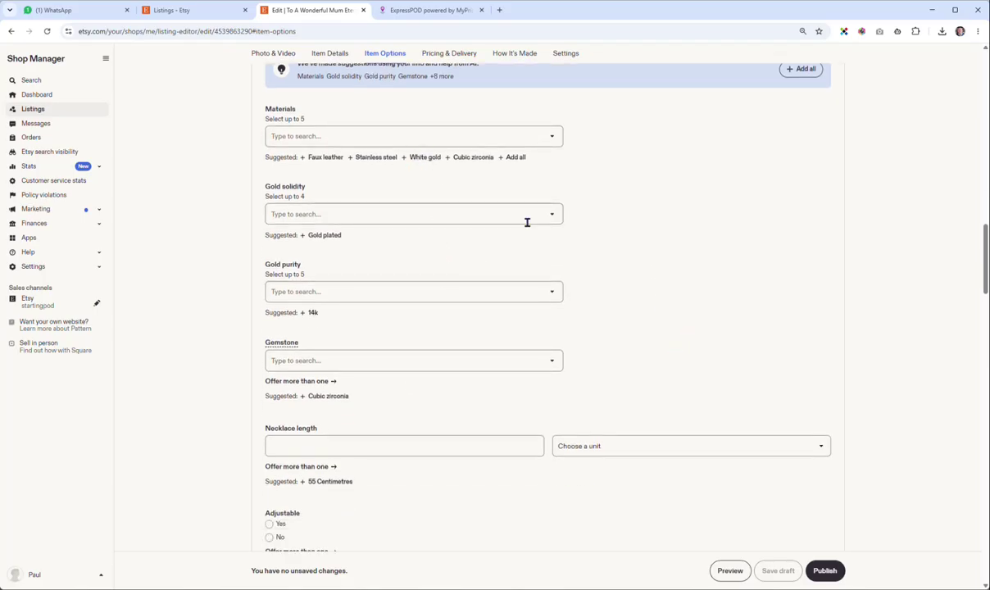
click(500, 212)
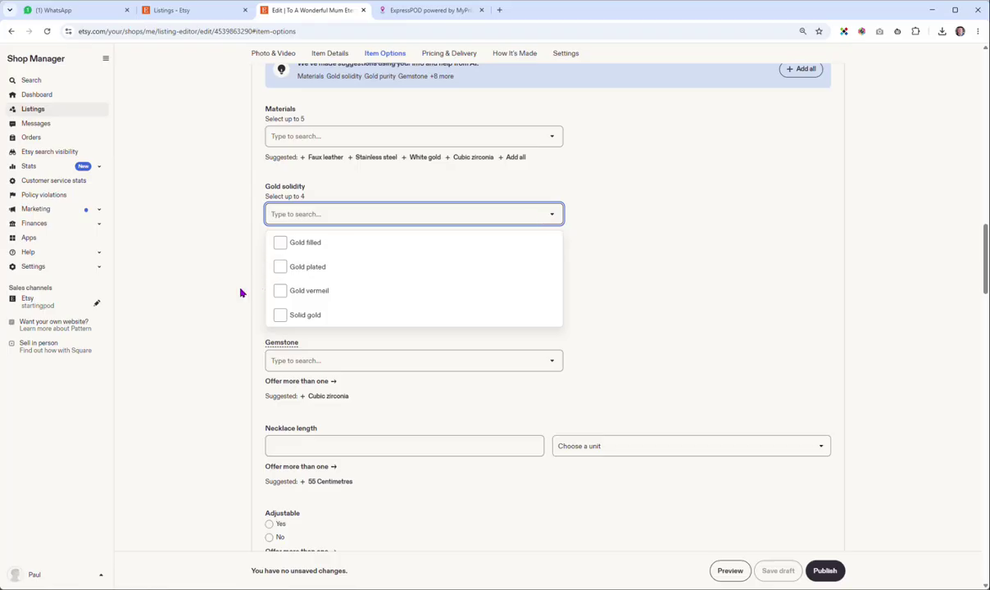
click(284, 267)
click(724, 245)
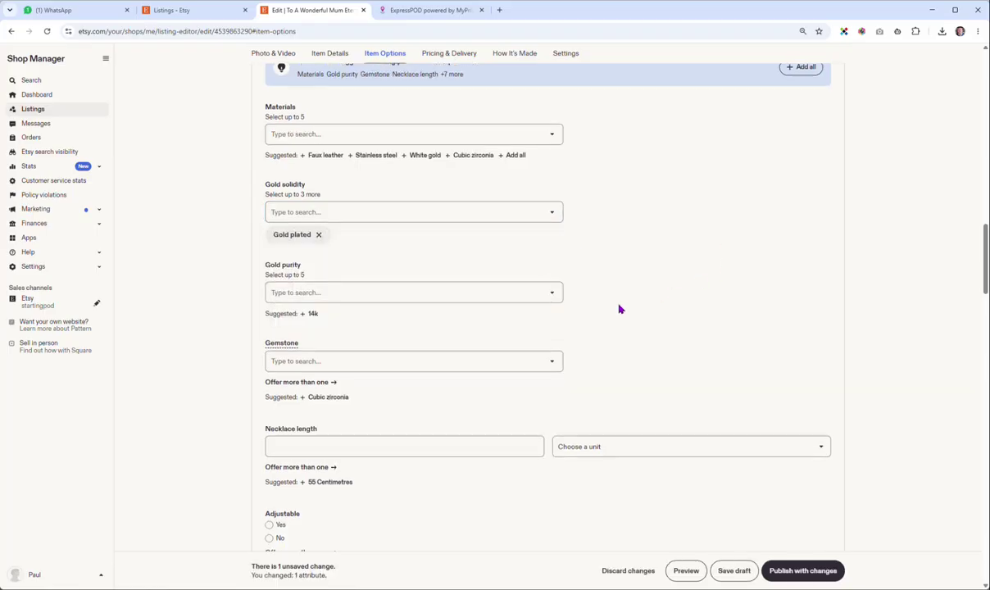
scroll(618, 309, down, 3)
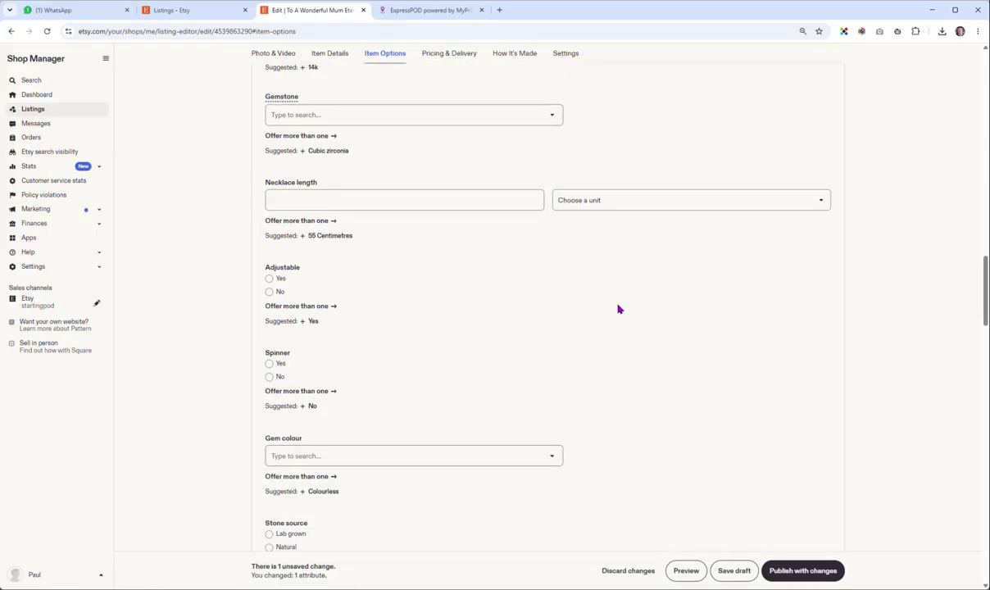
Review the draft's remaining attributes, pricing and delivery settings, and check the available processing profiles, keeping the applied one.
scroll(619, 309, down, 5)
scroll(619, 309, down, 5)
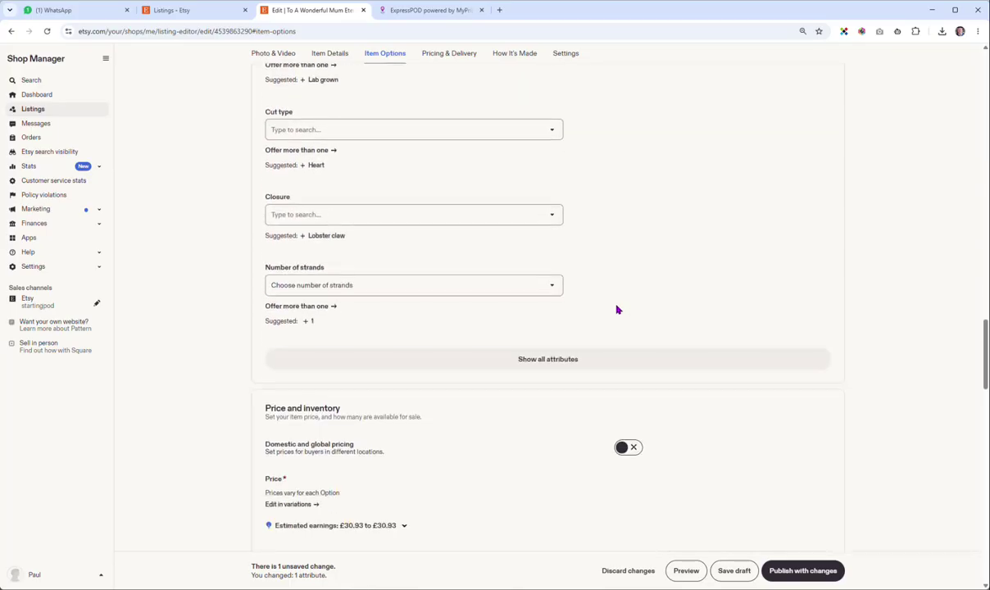
scroll(623, 321, down, 1)
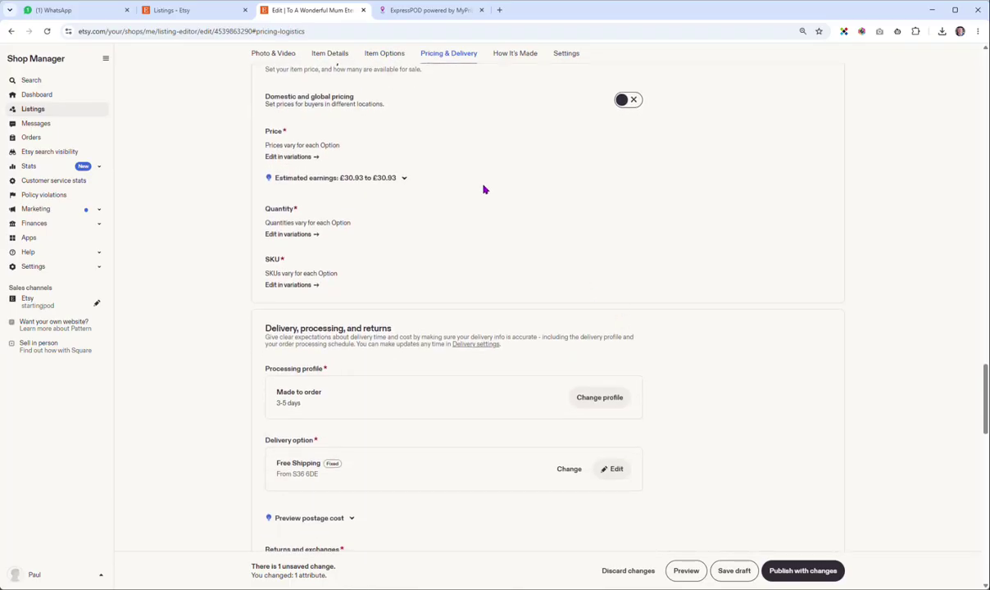
scroll(533, 160, down, 1)
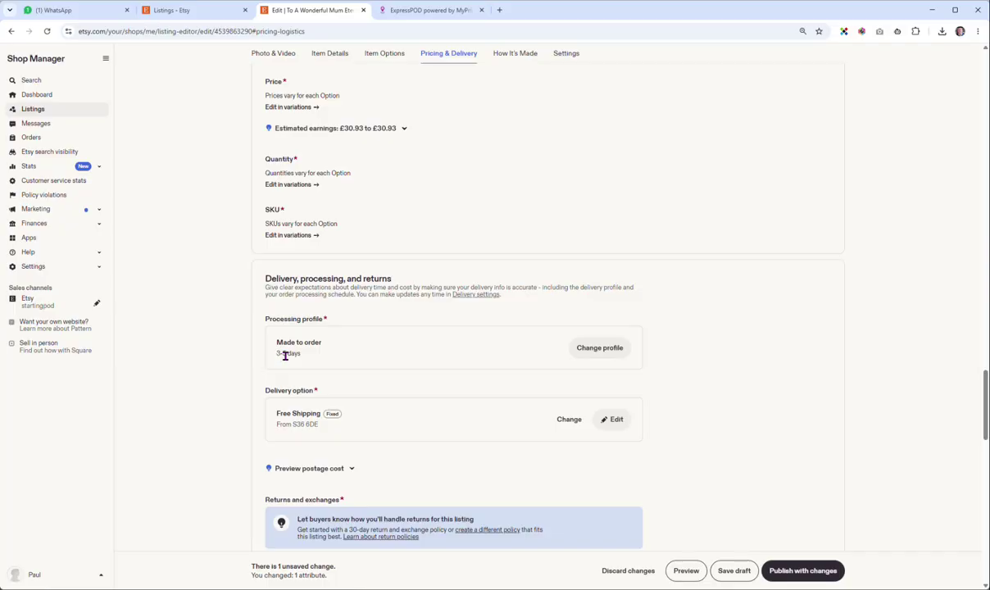
click(588, 350)
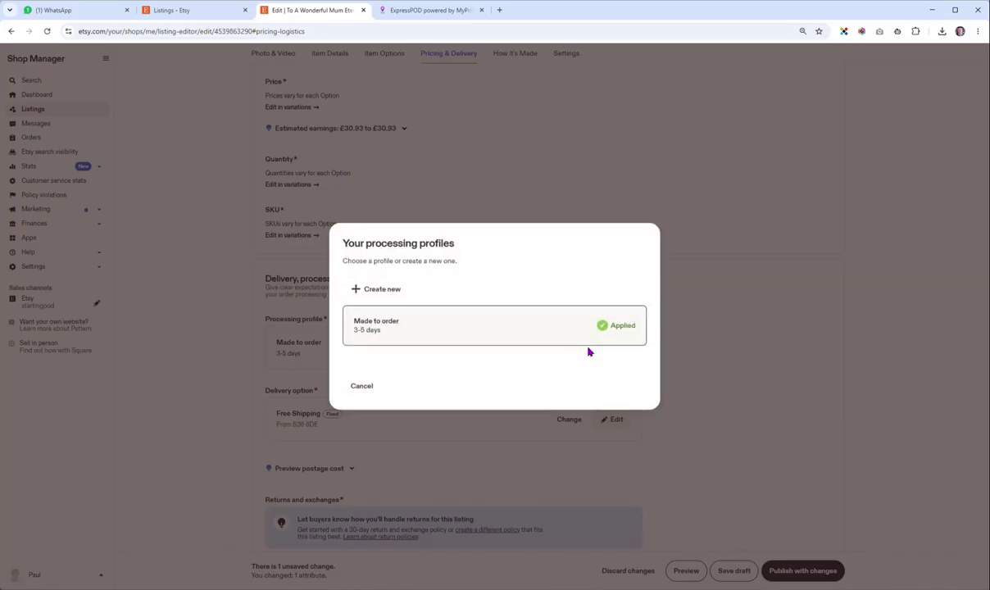
click(363, 387)
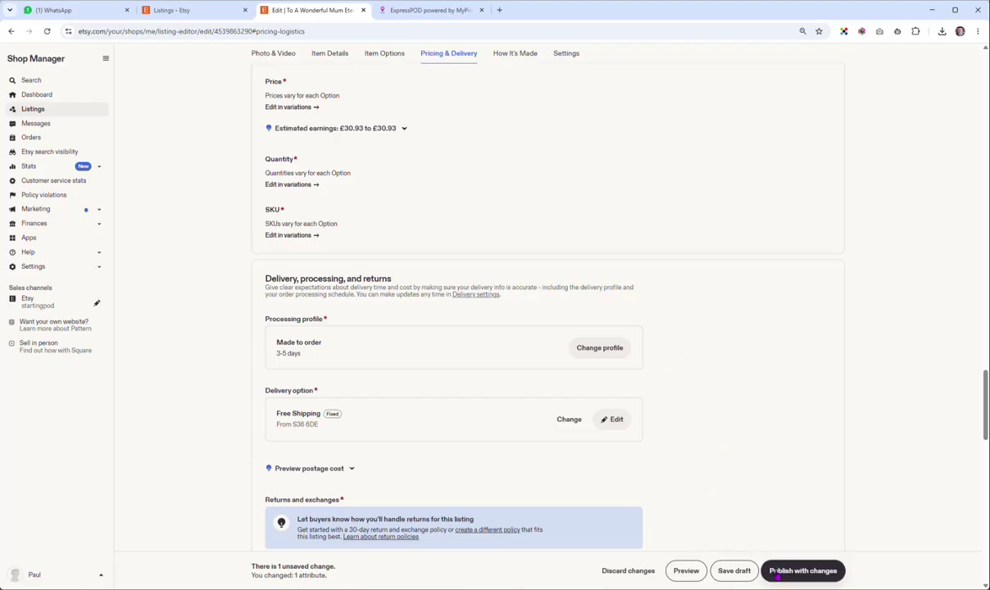
Preview the listing and browse its photos, showing the boxed necklace beside the fireplace.
click(687, 571)
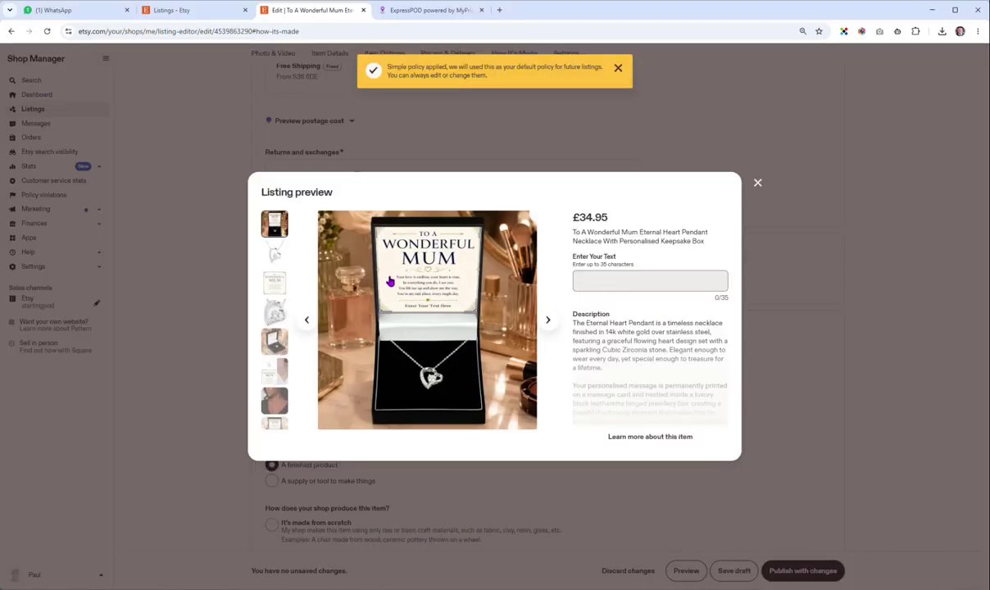
scroll(271, 311, down, 3)
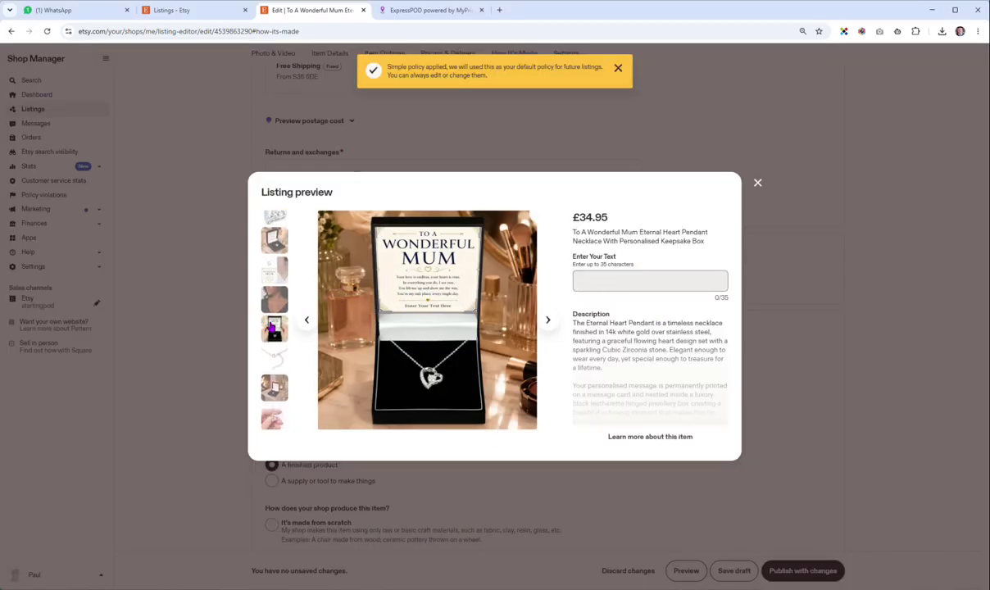
click(274, 337)
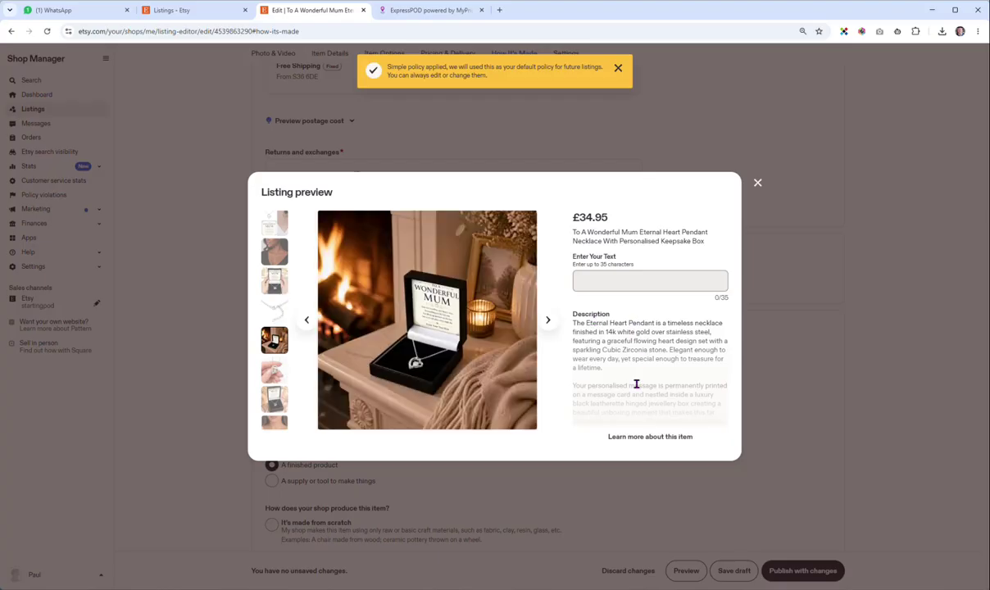